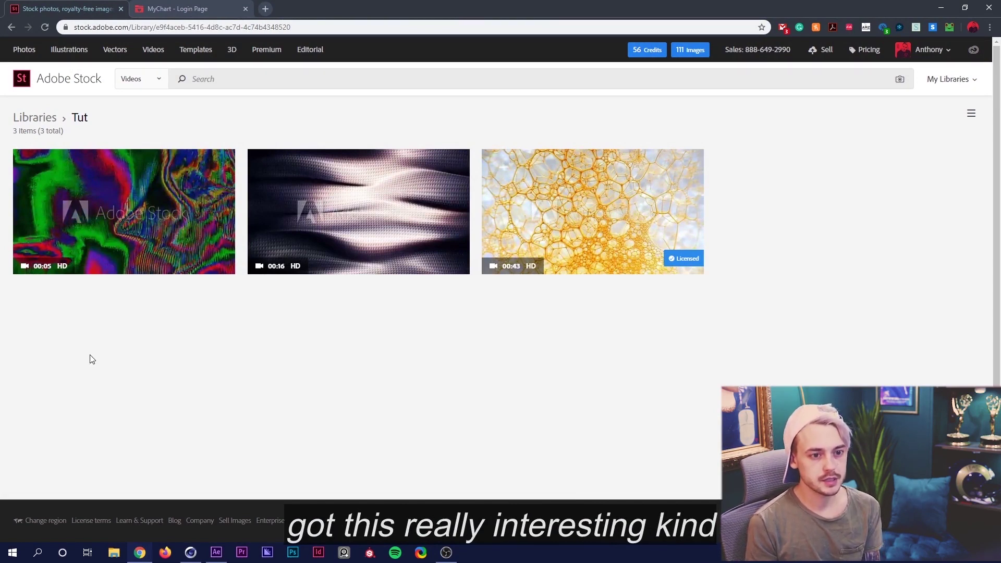
# Preview the Tut library clips in Adobe Stock, pick the licensed soap-bubble video, and switch to Cinema 4D.
pyautogui.moveTo(584, 223)
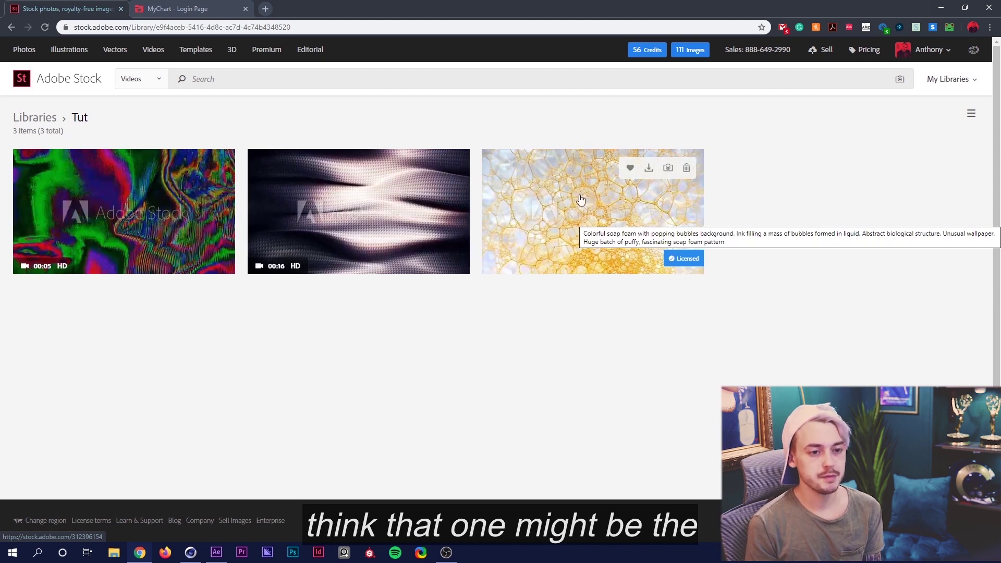
pyautogui.moveTo(383, 210)
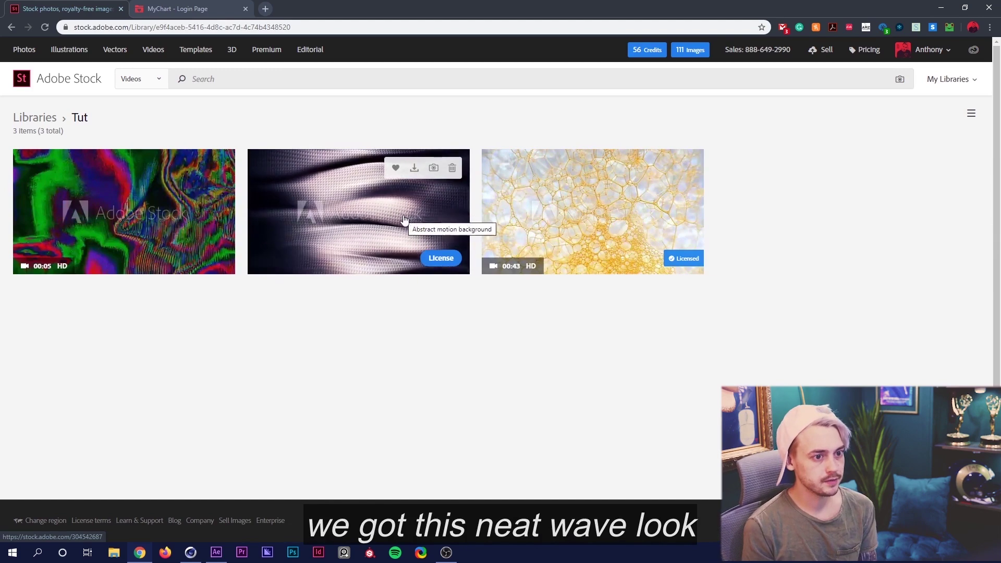
pyautogui.moveTo(182, 221)
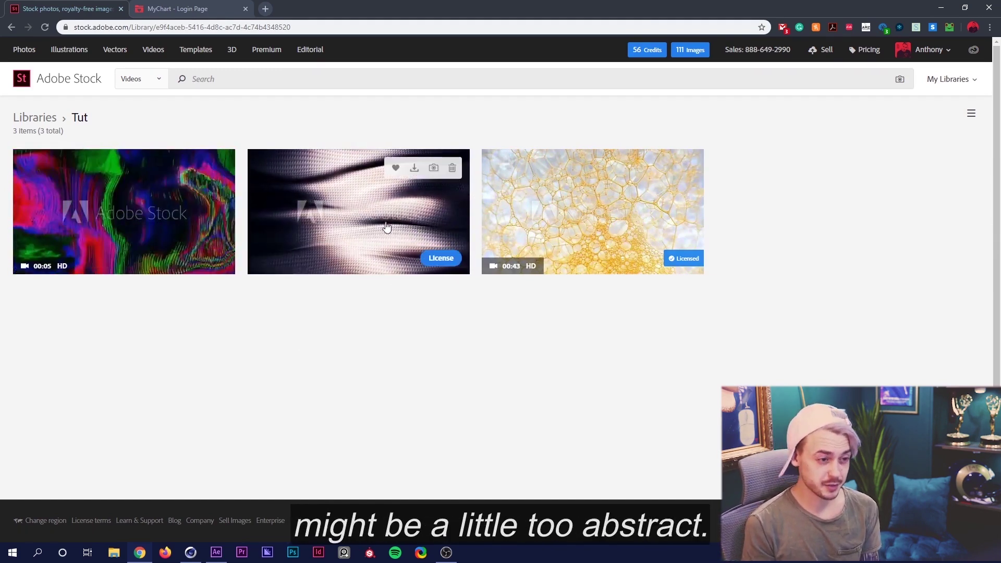
pyautogui.moveTo(625, 238)
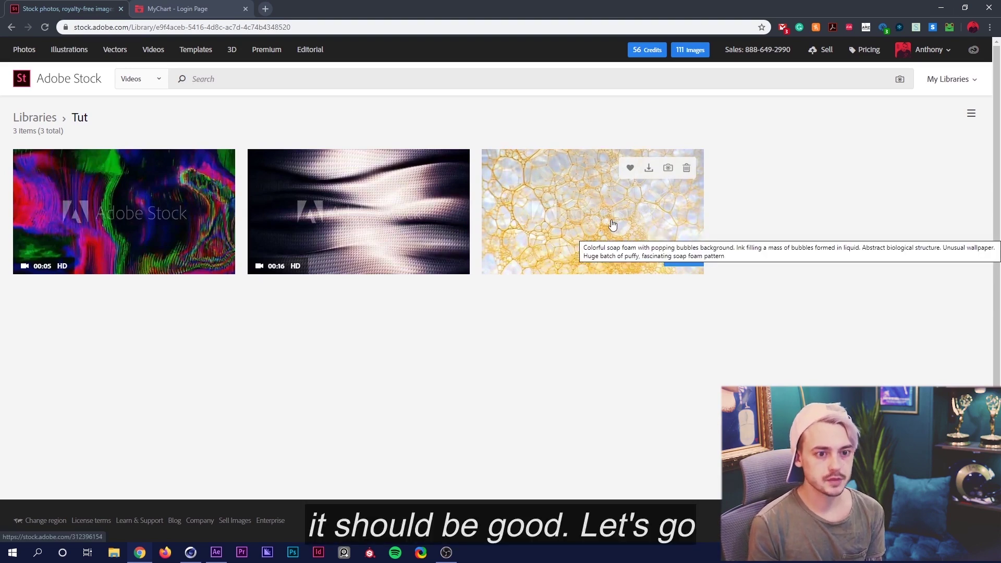
pyautogui.hotkey('alt', 'Tab')
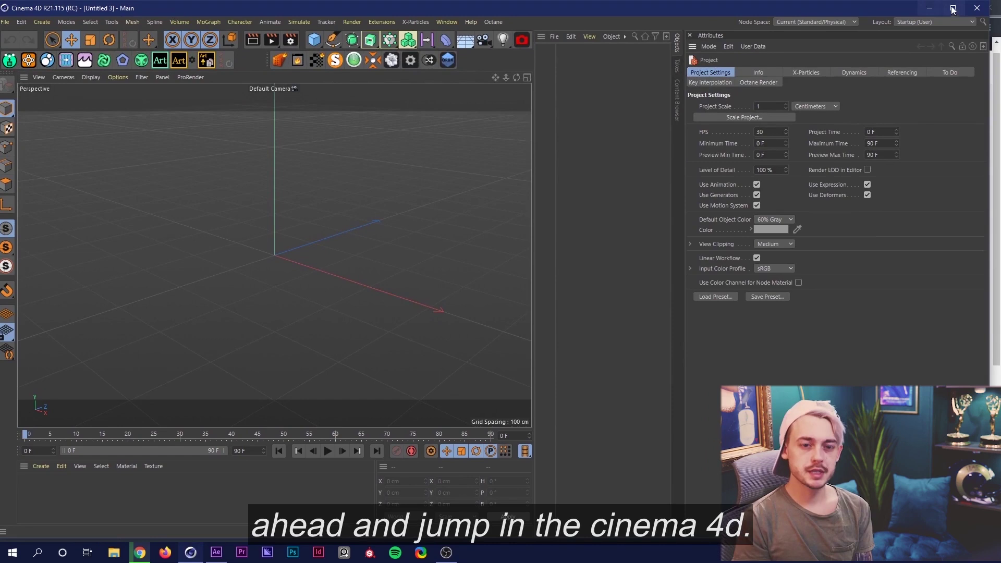
# Maximize the Cinema 4D window and add a Plane object to the scene.
pyautogui.click(956, 8)
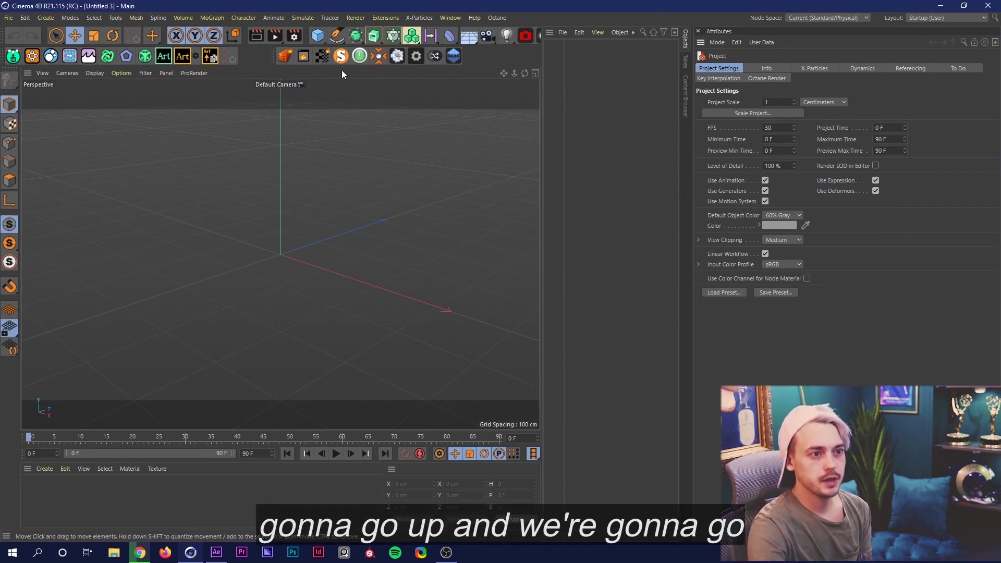
pyautogui.moveTo(318, 35); pyautogui.dragTo(407, 71)
pyautogui.scroll(3, 290, 286)
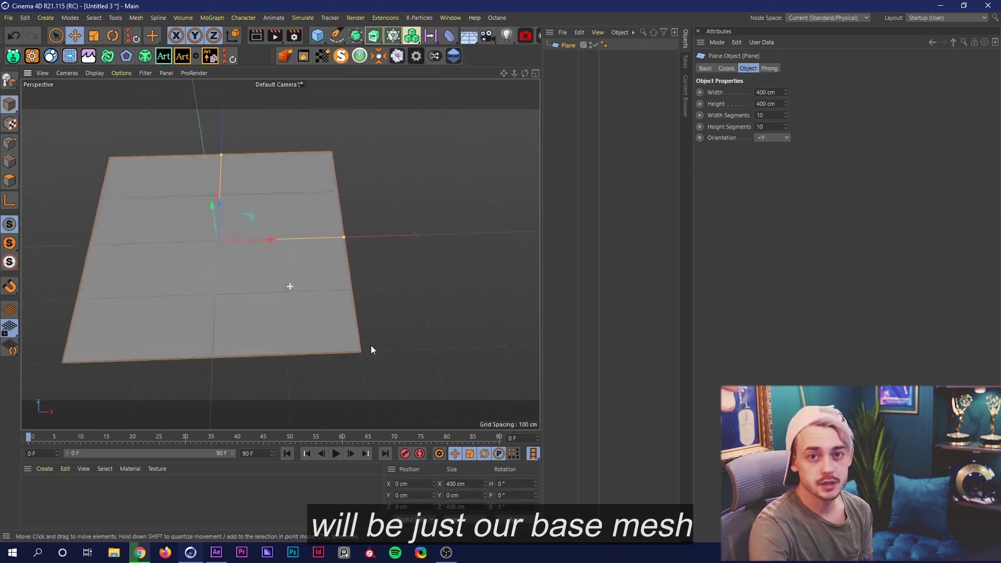
pyautogui.keyDown('alt'); pyautogui.moveTo(372, 349); pyautogui.dragTo(320, 334); pyautogui.keyUp('alt')
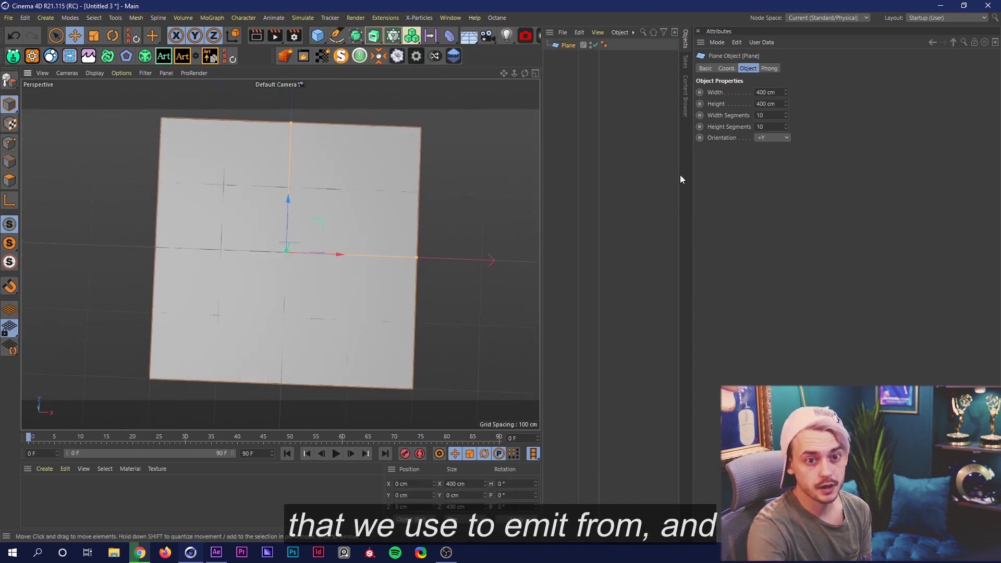
# Set the plane's width to 1920 cm and height to 1080 cm.
pyautogui.write('1920')
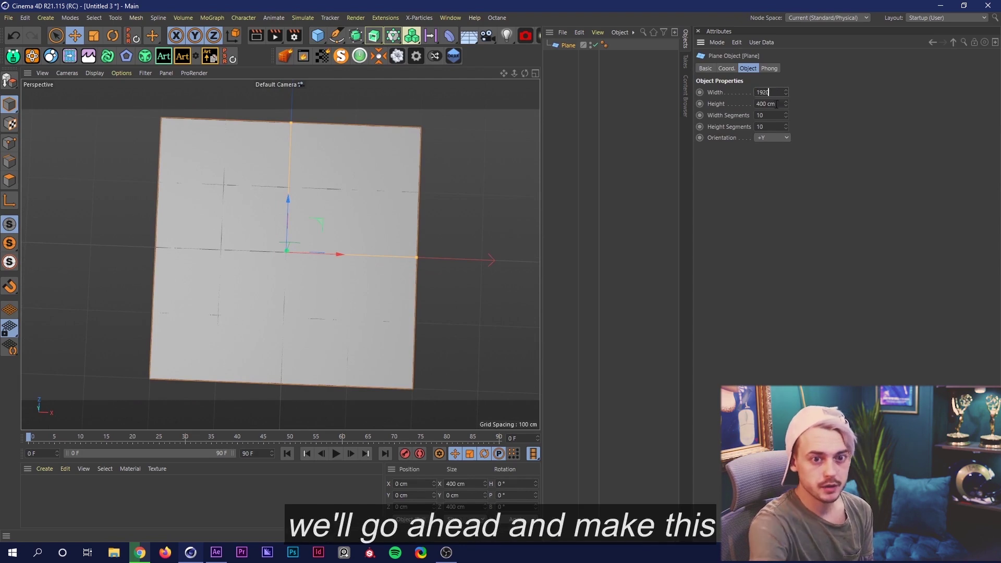
pyautogui.press('Tab')
pyautogui.write('1')
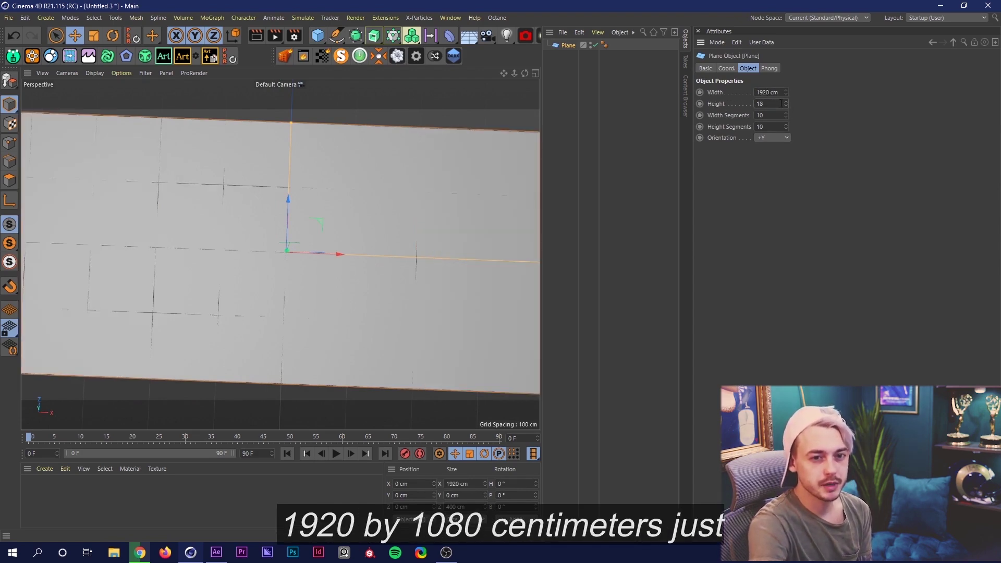
pyautogui.press('Return')
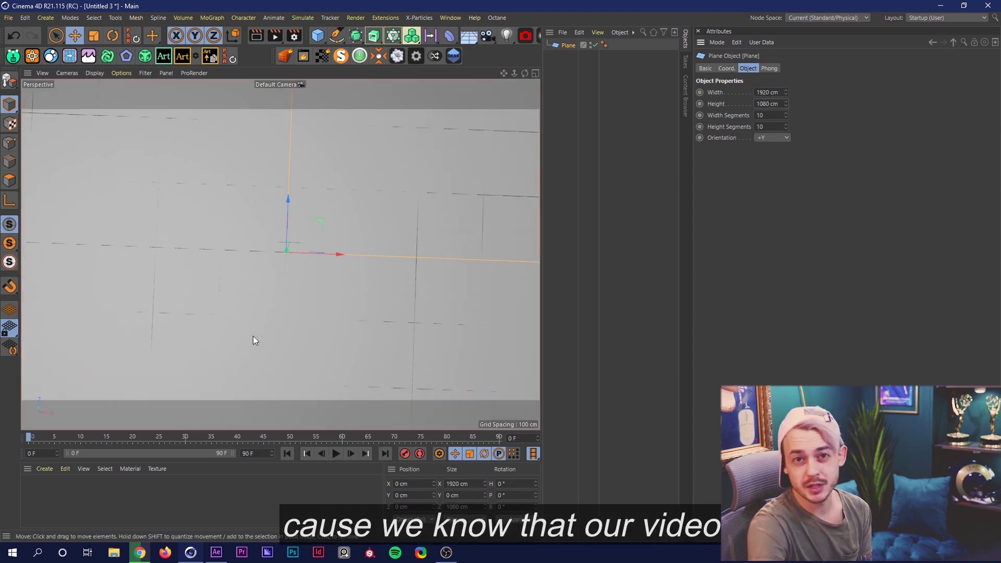
pyautogui.scroll(-5, 323, 305)
pyautogui.keyDown('alt'); pyautogui.moveTo(313, 312); pyautogui.dragTo(355, 187); pyautogui.keyUp('alt')
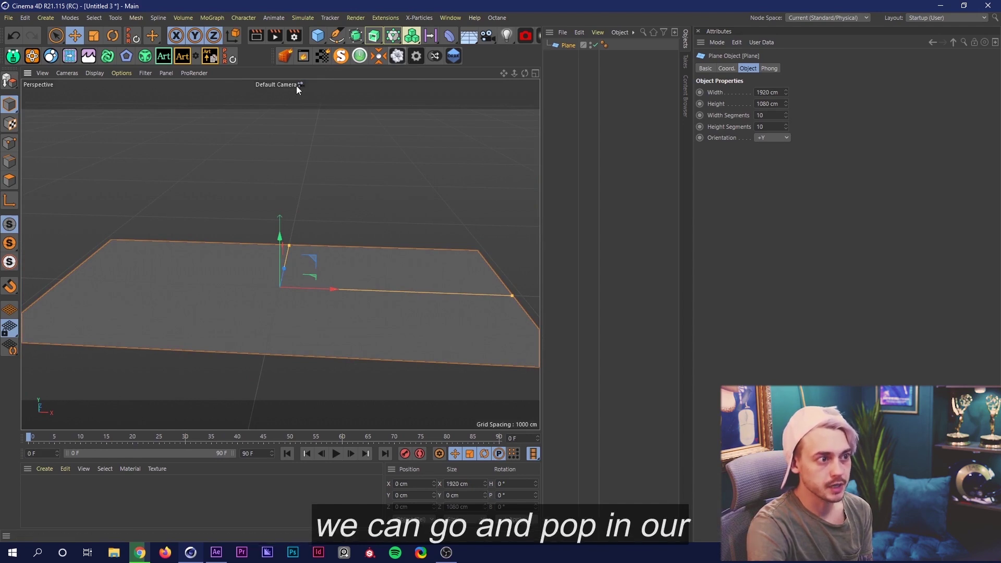
# Add an X-Particles system and set the emitter's shape to Object, using the Plane.
pyautogui.click(38, 60)
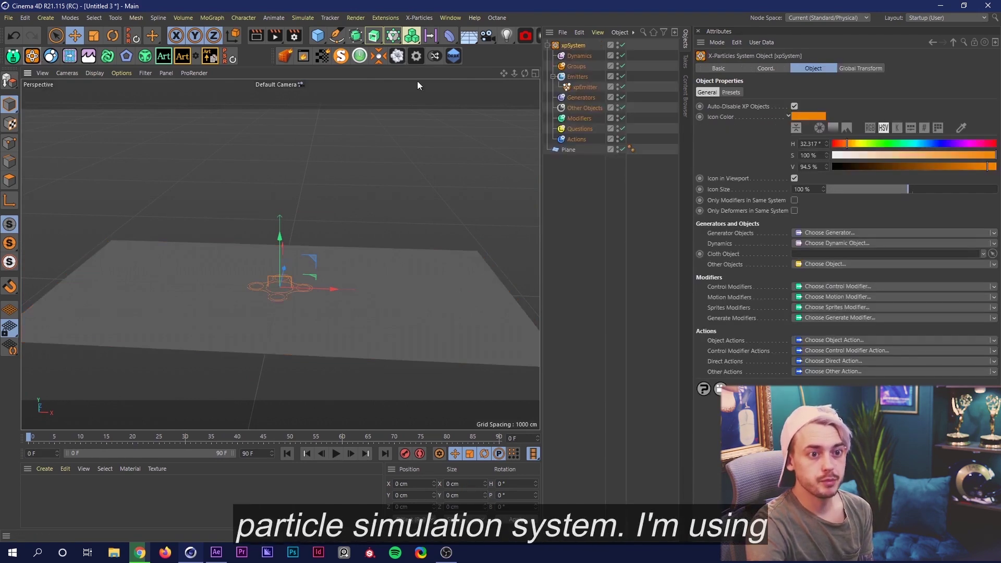
pyautogui.click(584, 87)
pyautogui.click(805, 70)
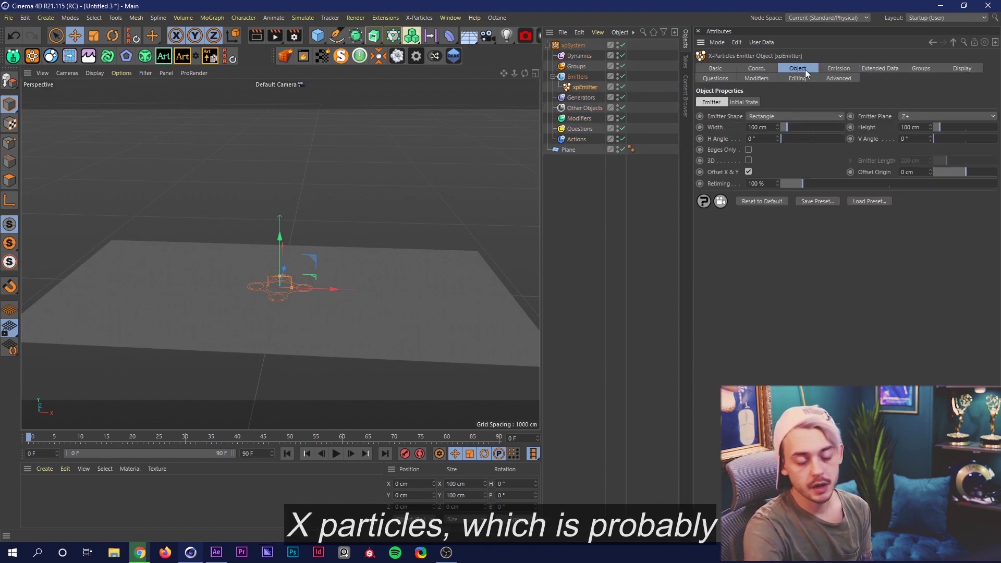
pyautogui.click(762, 116)
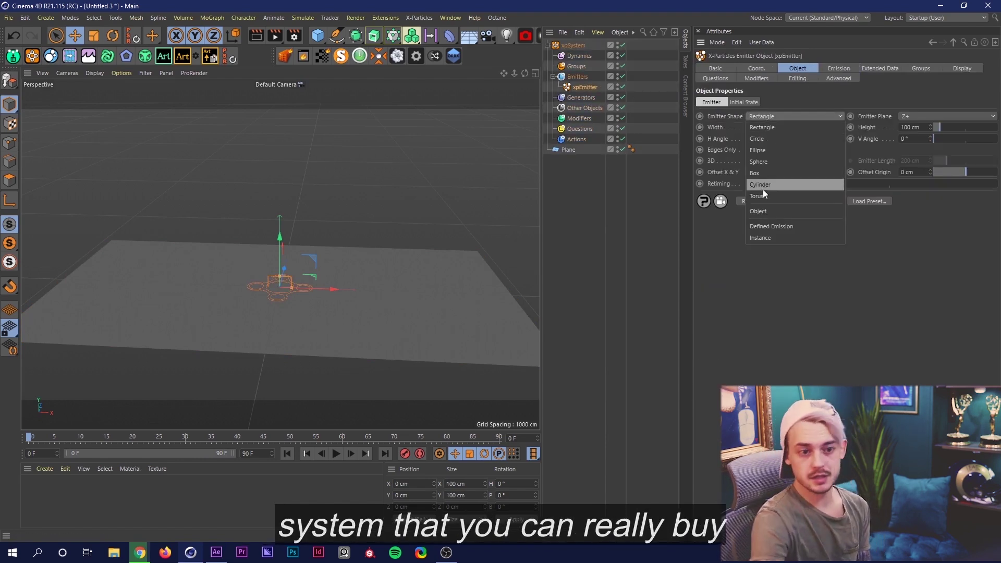
pyautogui.click(762, 210)
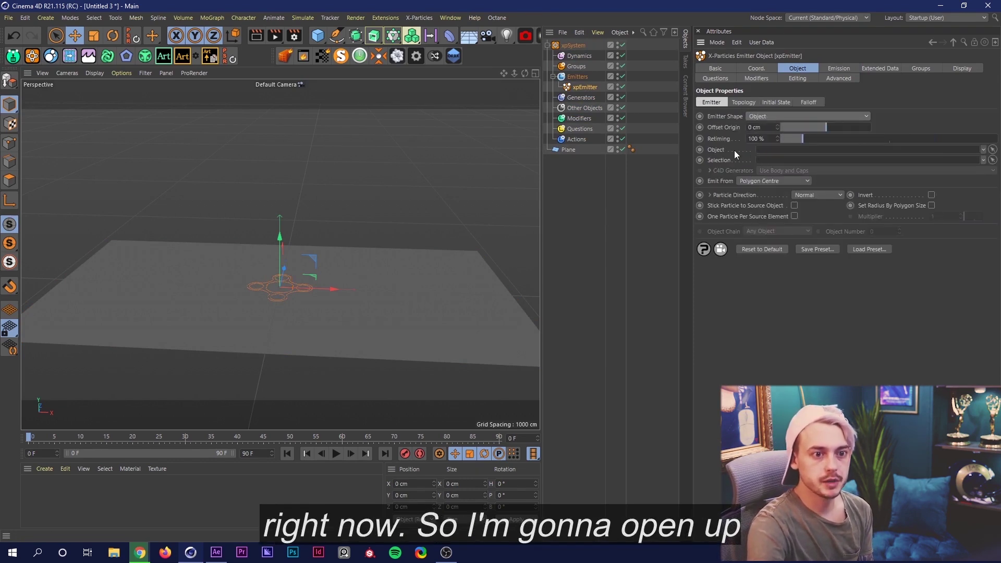
pyautogui.moveTo(570, 150); pyautogui.dragTo(768, 152)
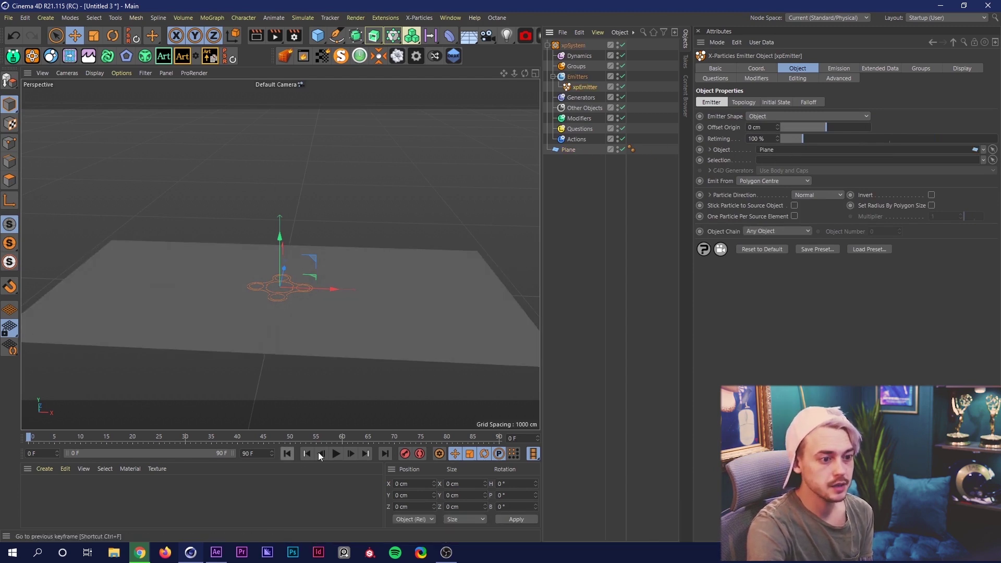
# Play the animation to preview particles emitting from the plane, then stop it.
pyautogui.click(335, 453)
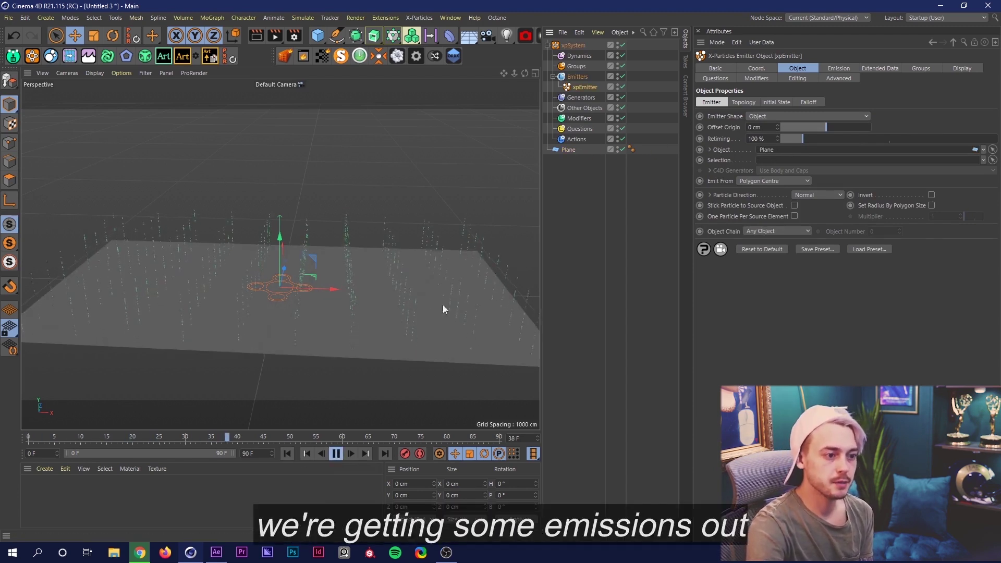
pyautogui.press('F8')
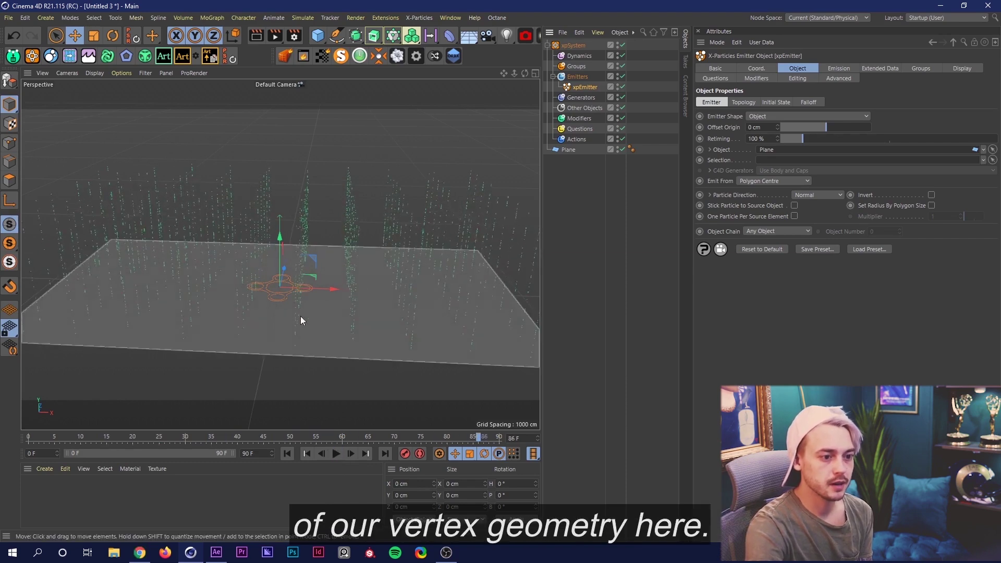
pyautogui.keyDown('alt'); pyautogui.moveTo(300, 320); pyautogui.dragTo(333, 273); pyautogui.keyUp('alt')
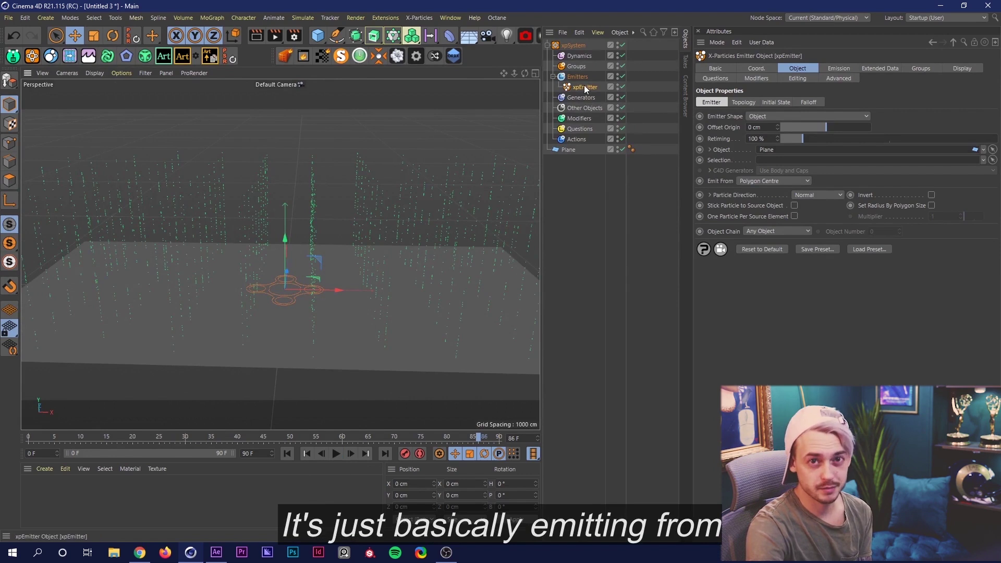
# Create a new material, open it in the Material Editor, and turn off Reflectance.
pyautogui.doubleClick(27, 488)
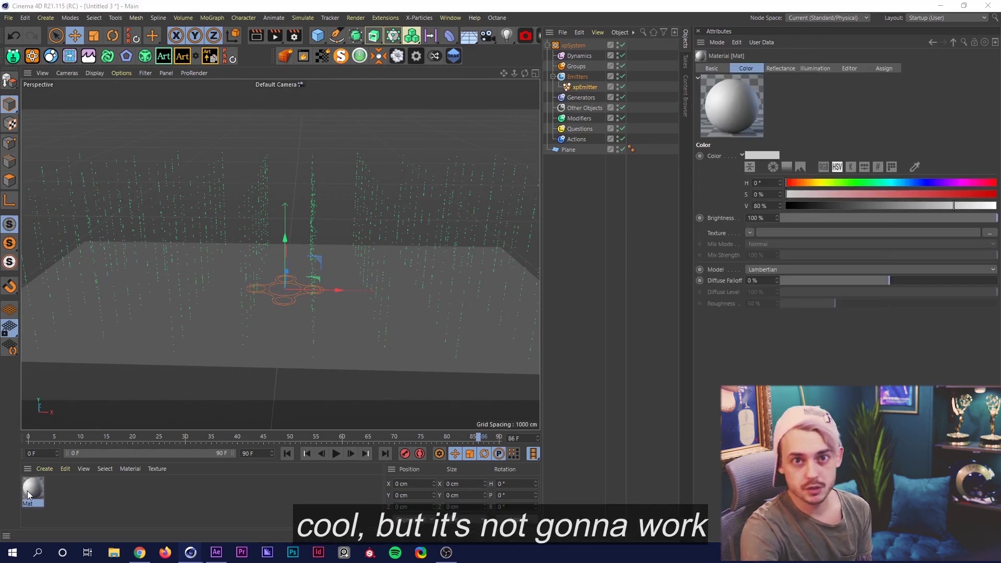
pyautogui.doubleClick(32, 489)
pyautogui.moveTo(190, 140); pyautogui.dragTo(236, 118)
pyautogui.click(155, 273)
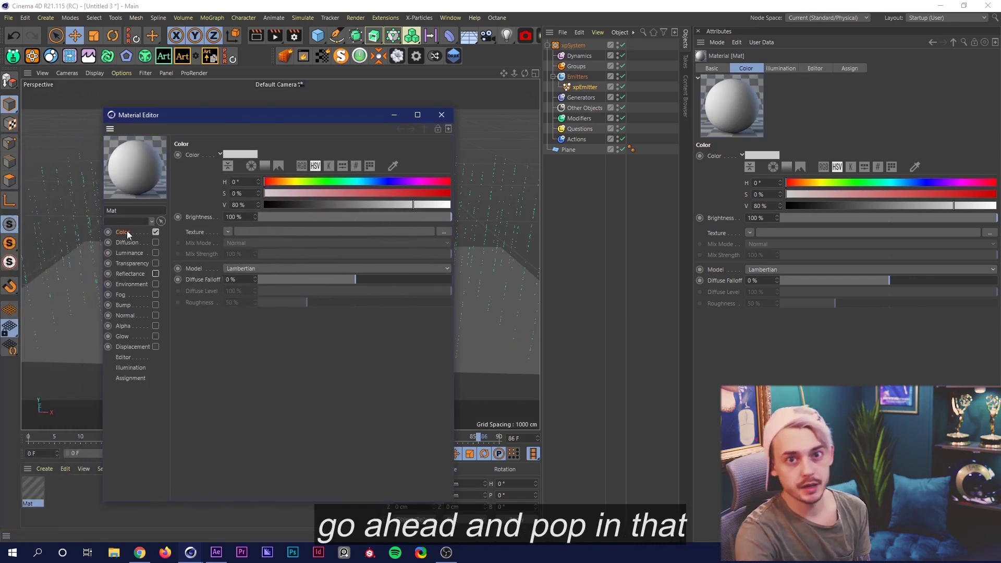
pyautogui.click(254, 231)
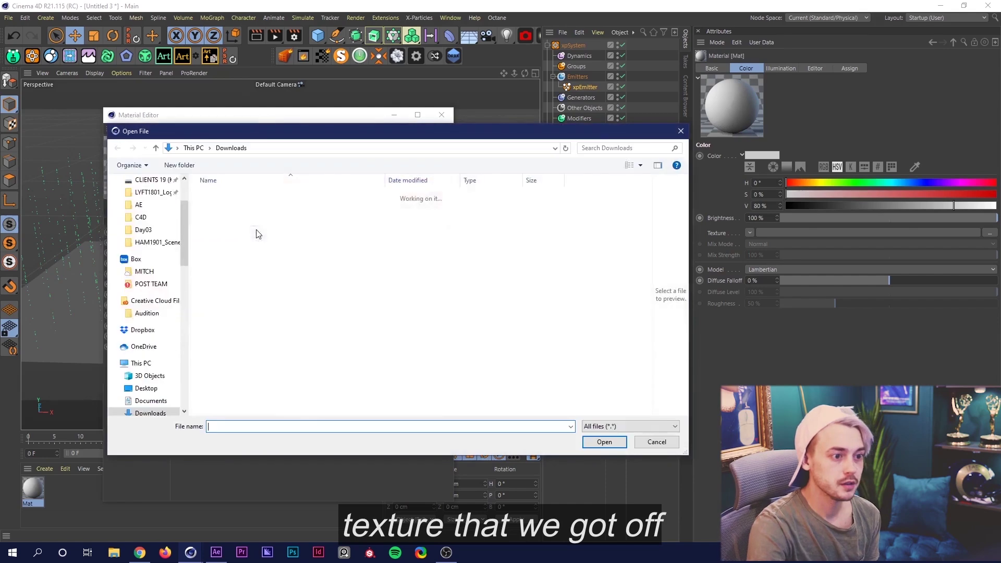
pyautogui.click(293, 212)
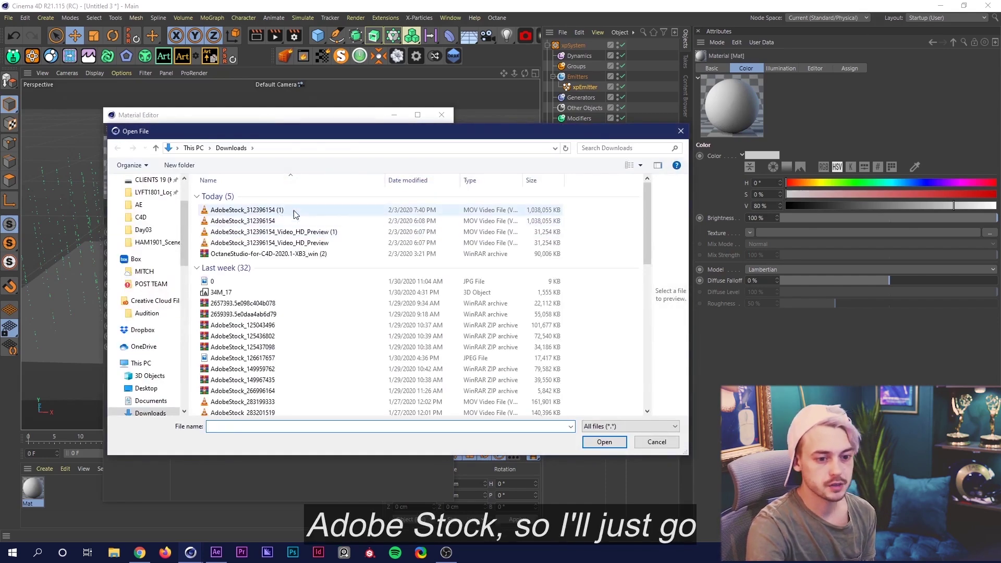
pyautogui.click(603, 441)
pyautogui.click(575, 322)
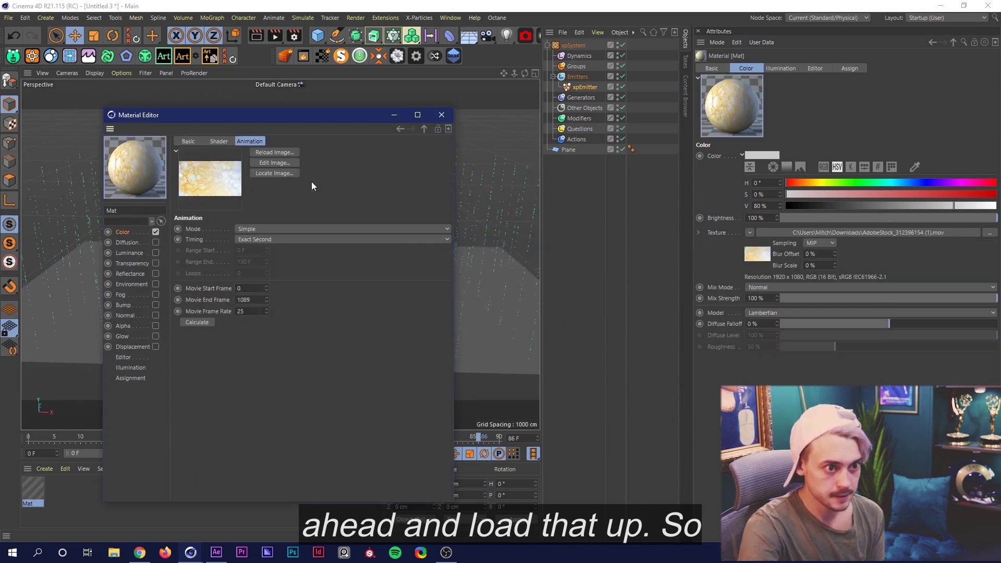
pyautogui.click(395, 116)
pyautogui.click(587, 87)
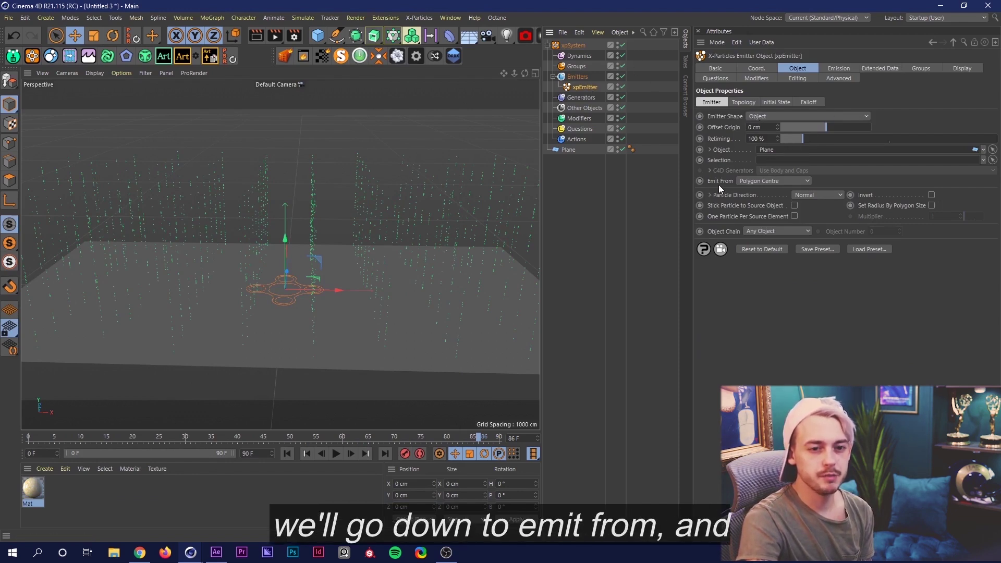
# Set the emitter's Emit From option to Texture.
pyautogui.click(758, 183)
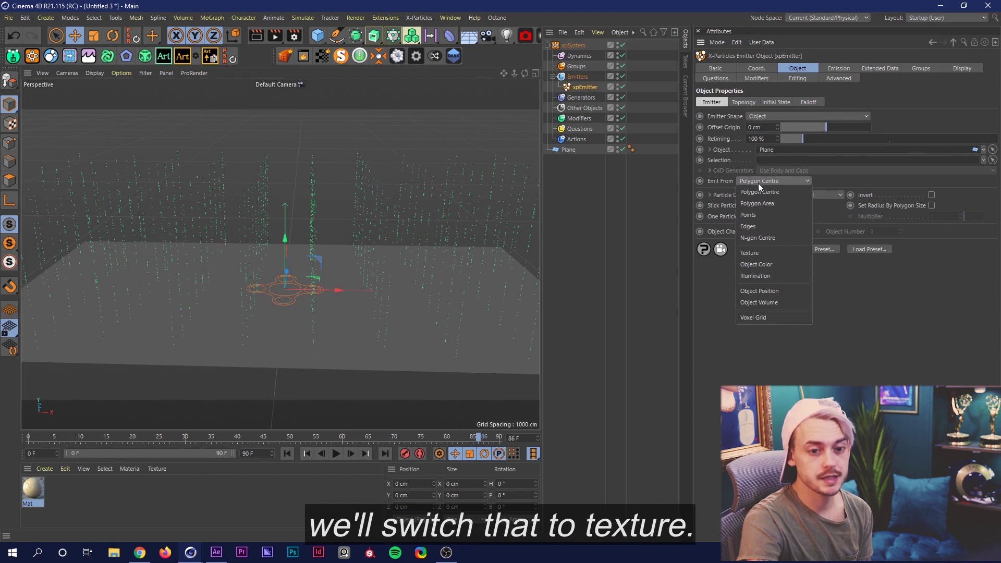
pyautogui.click(761, 252)
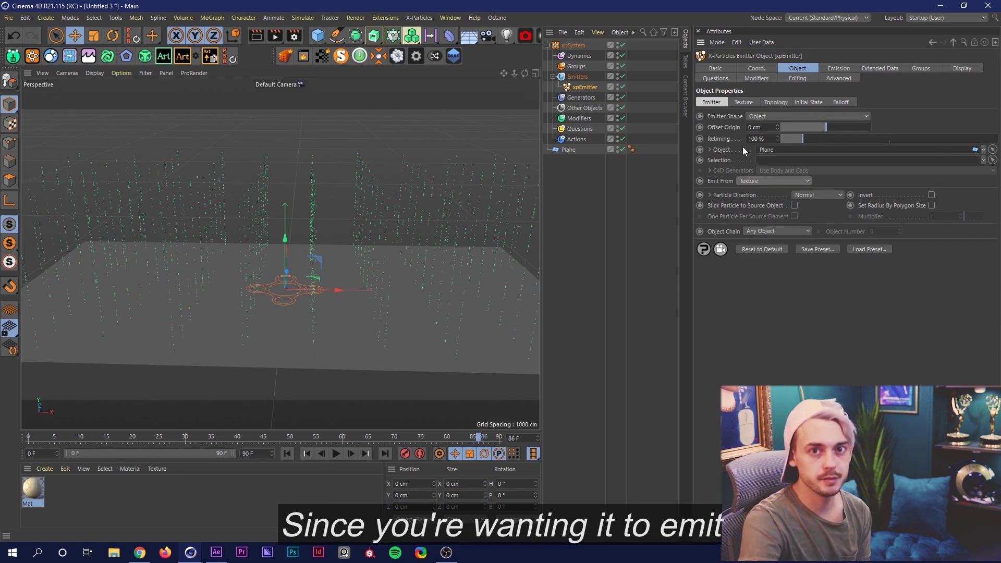
pyautogui.click(745, 103)
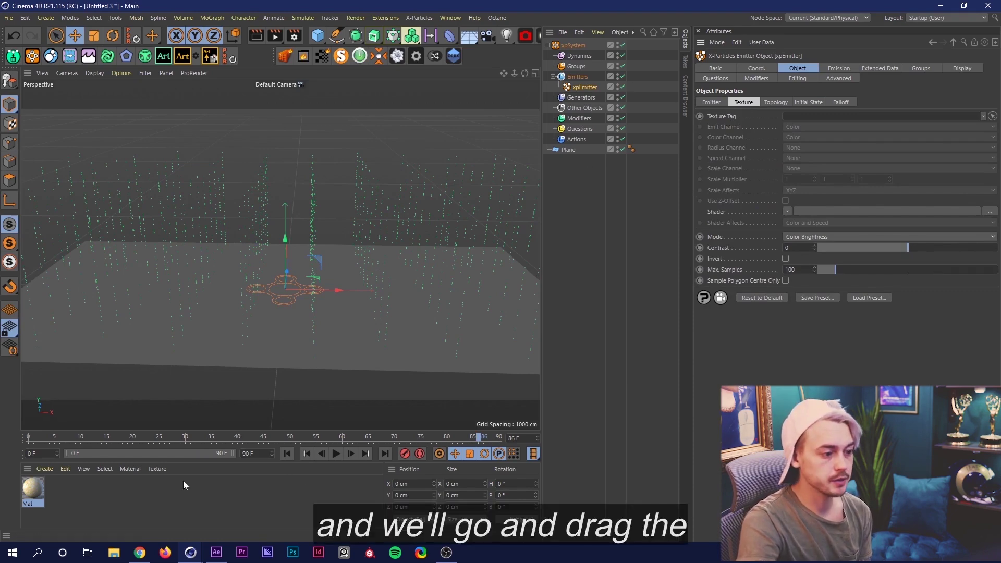
# Apply Mat to the Plane and set the Plane's Mat tag as the emitter's texture.
pyautogui.moveTo(33, 489); pyautogui.dragTo(624, 130)
pyautogui.moveTo(571, 148); pyautogui.dragTo(569, 150)
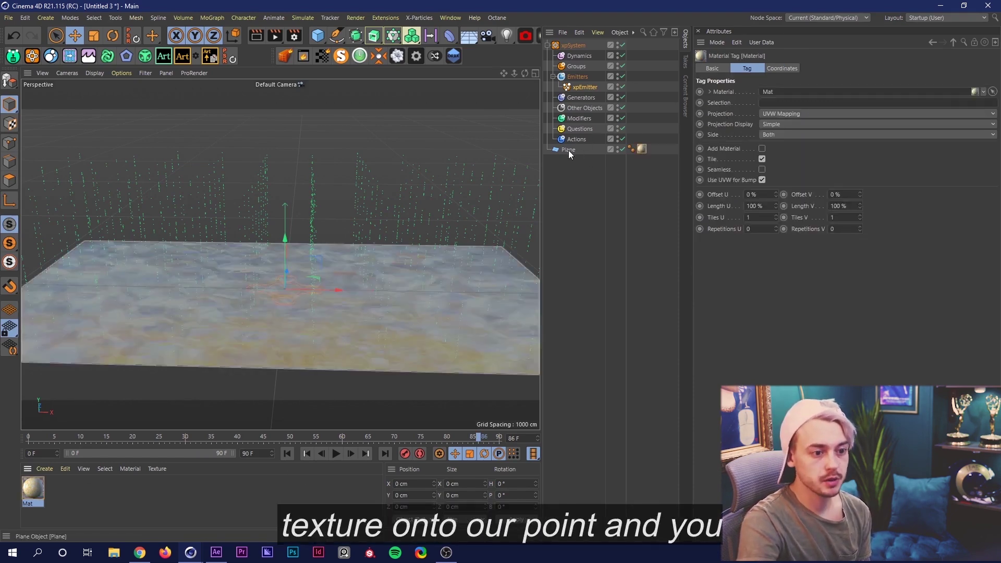
pyautogui.scroll(5, 252, 292)
pyautogui.scroll(-5, 255, 344)
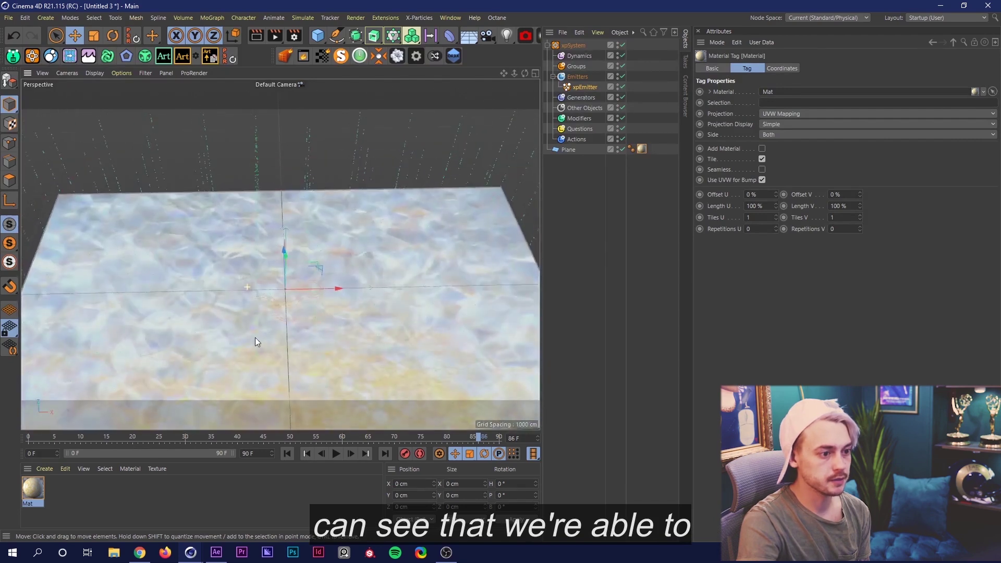
pyautogui.moveTo(155, 440); pyautogui.dragTo(30, 437)
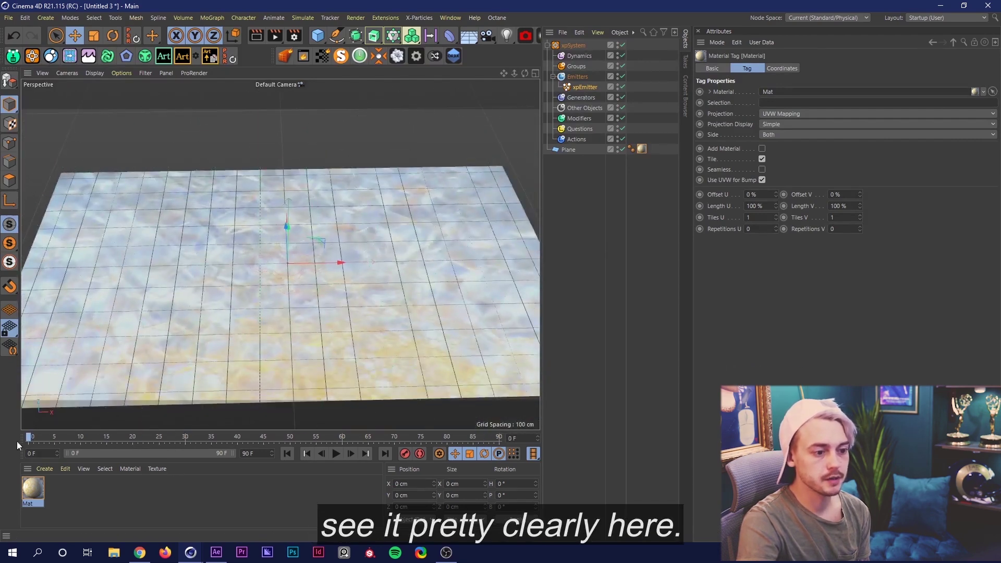
pyautogui.click(583, 88)
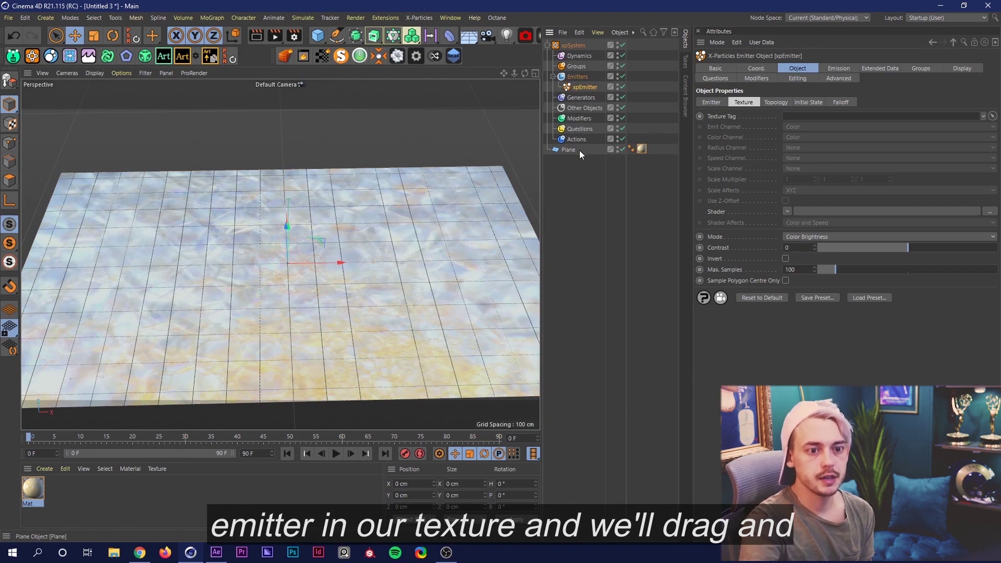
pyautogui.moveTo(642, 149); pyautogui.dragTo(800, 118)
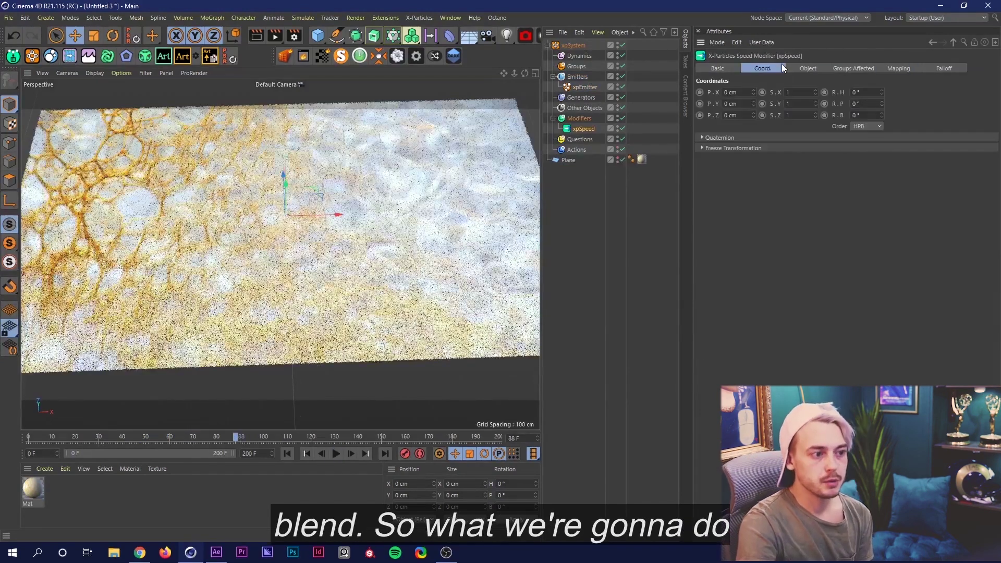
# Set the xpSpeed modifier's speed to 10 cm and map it to Radius.
pyautogui.click(821, 67)
pyautogui.doubleClick(785, 124)
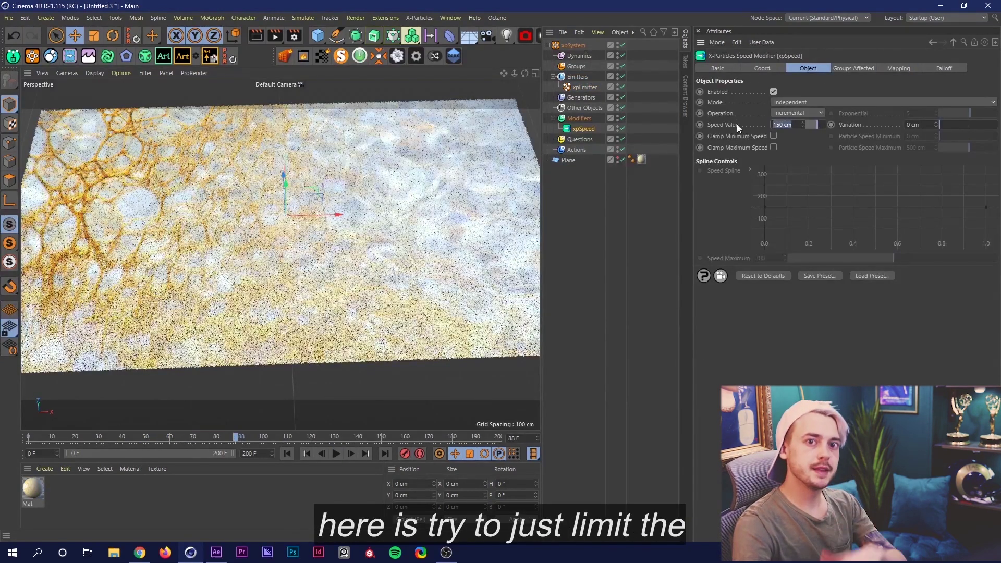
pyautogui.write('10')
pyautogui.press('Return')
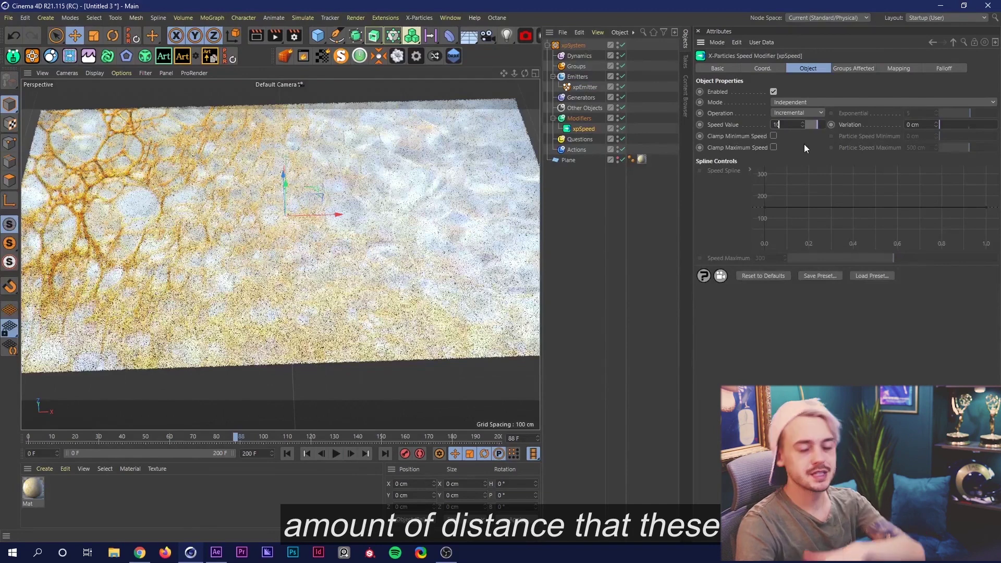
pyautogui.click(899, 68)
pyautogui.click(886, 134)
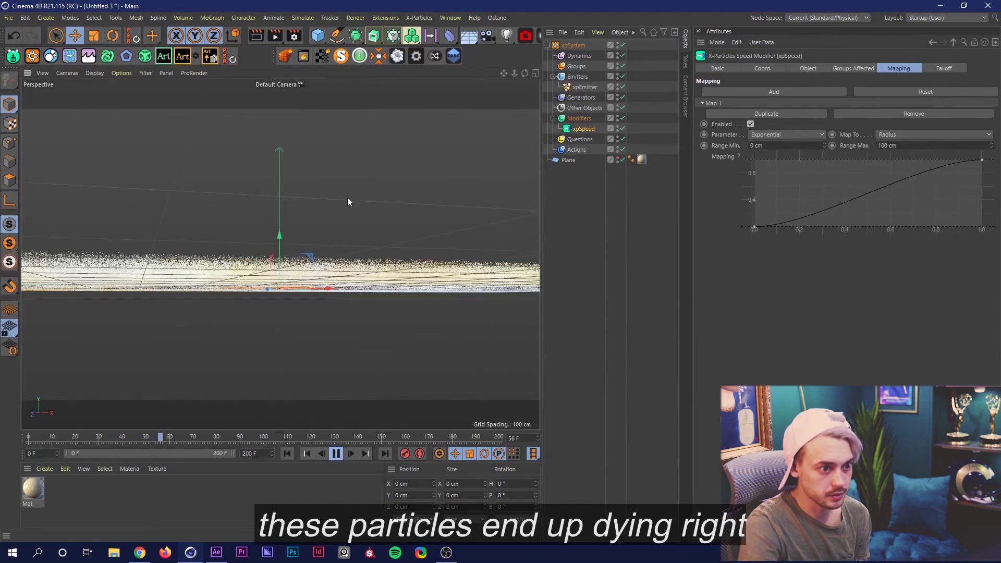
# Orbit in close above the plane to inspect the particle cloud.
pyautogui.moveTo(342, 252)
pyautogui.keyDown('alt'); pyautogui.mouseDown()
pyautogui.moveTo(323, 333)
pyautogui.moveTo(336, 245)
pyautogui.mouseUp(); pyautogui.keyUp('alt')
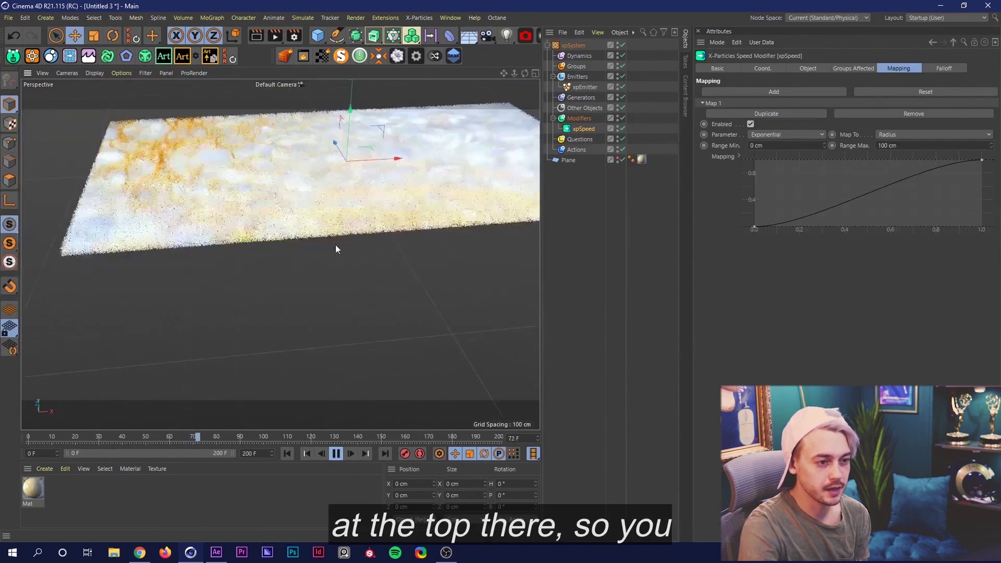
pyautogui.keyDown('alt'); pyautogui.moveTo(167, 179); pyautogui.dragTo(187, 152); pyautogui.keyUp('alt')
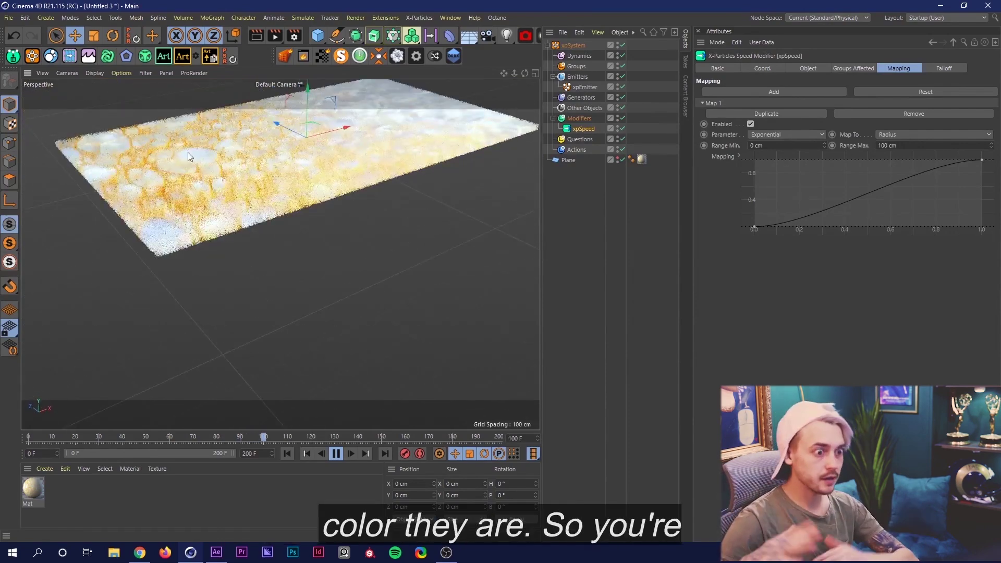
pyautogui.keyDown('alt'); pyautogui.moveTo(188, 152); pyautogui.dragTo(230, 152, button='right'); pyautogui.keyUp('alt')
pyautogui.keyDown('alt'); pyautogui.moveTo(230, 152); pyautogui.dragTo(214, 182); pyautogui.keyUp('alt')
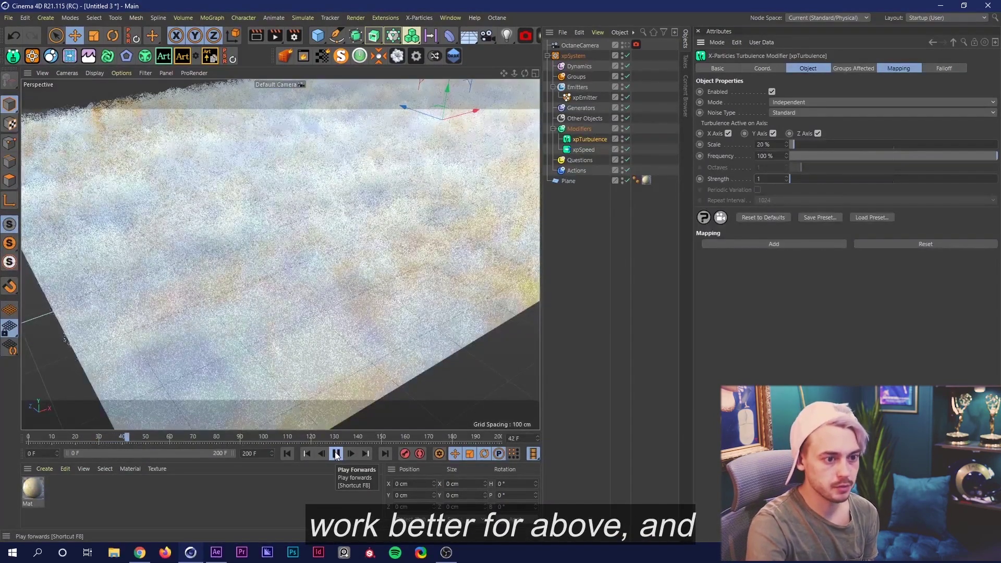
# Switch the view to the OctaneCamera and hide the Plane in the viewport.
pyautogui.click(625, 45)
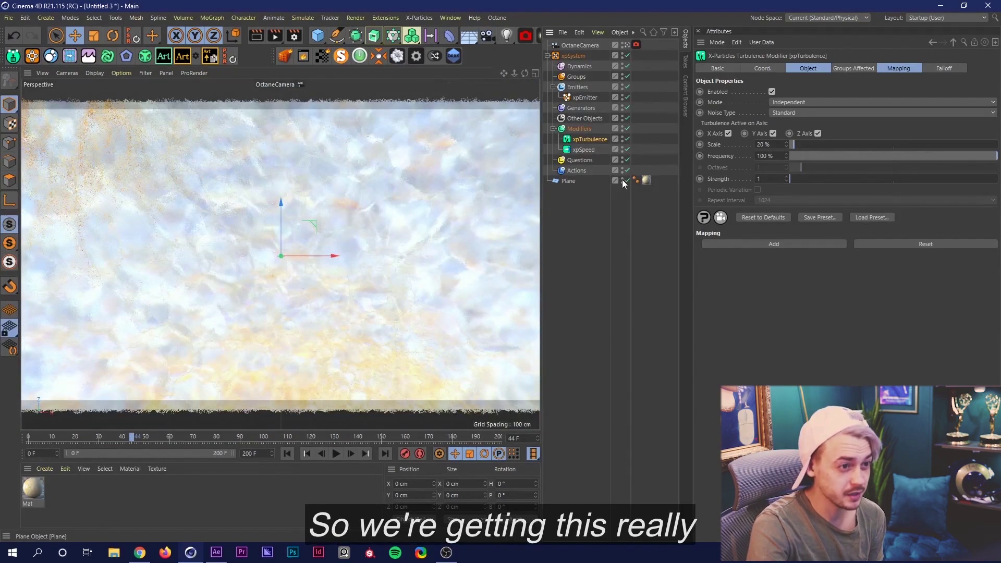
pyautogui.click(622, 179)
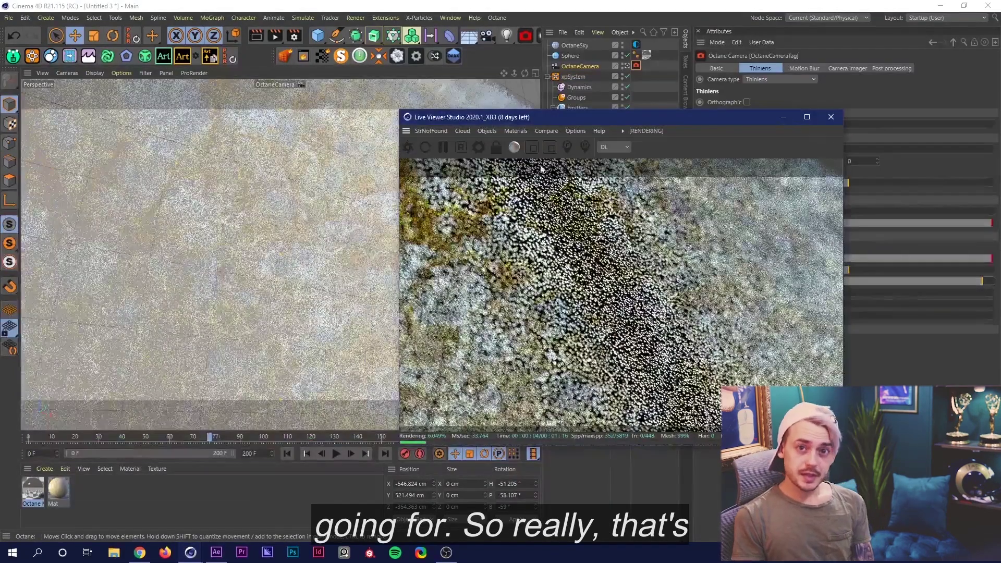
# Move the Octane Live Viewer aside and reposition the OctaneCamera to reframe the particle render.
pyautogui.moveTo(563, 121); pyautogui.dragTo(264, 103)
pyautogui.click(68, 197)
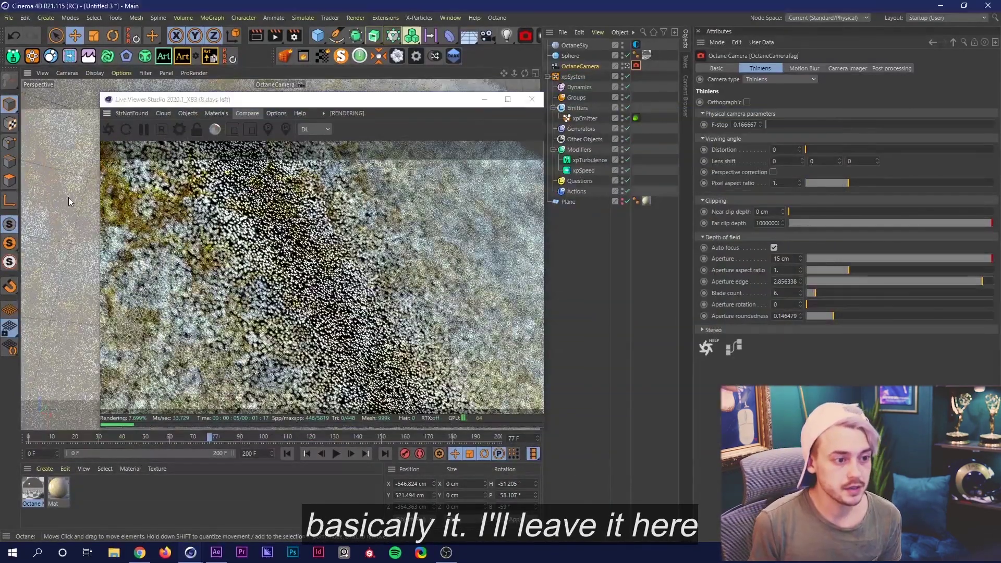
pyautogui.keyDown('alt'); pyautogui.moveTo(59, 205); pyautogui.dragTo(55, 216, button='middle'); pyautogui.keyUp('alt')
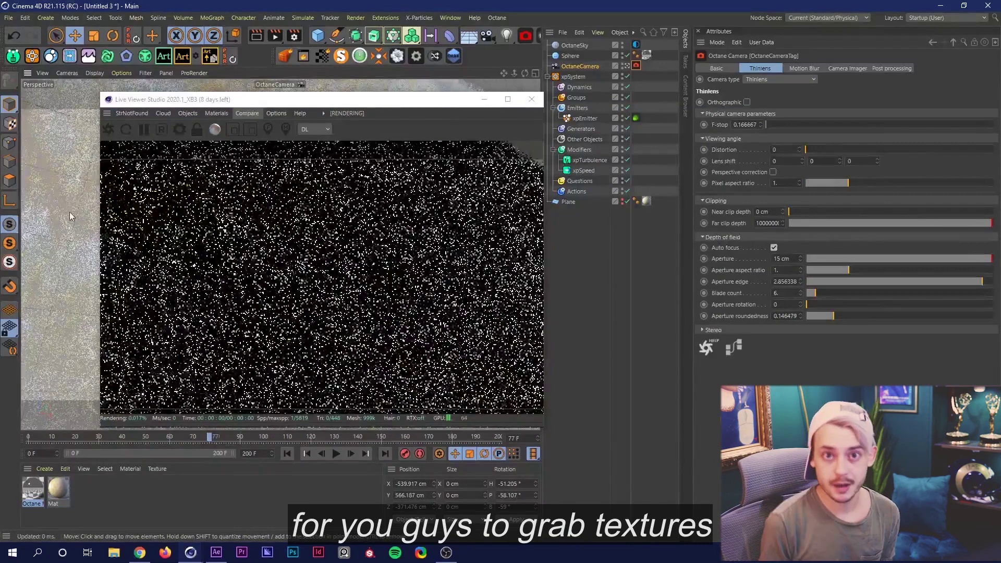
pyautogui.keyDown('alt'); pyautogui.moveTo(70, 211); pyautogui.dragTo(58, 221); pyautogui.keyUp('alt')
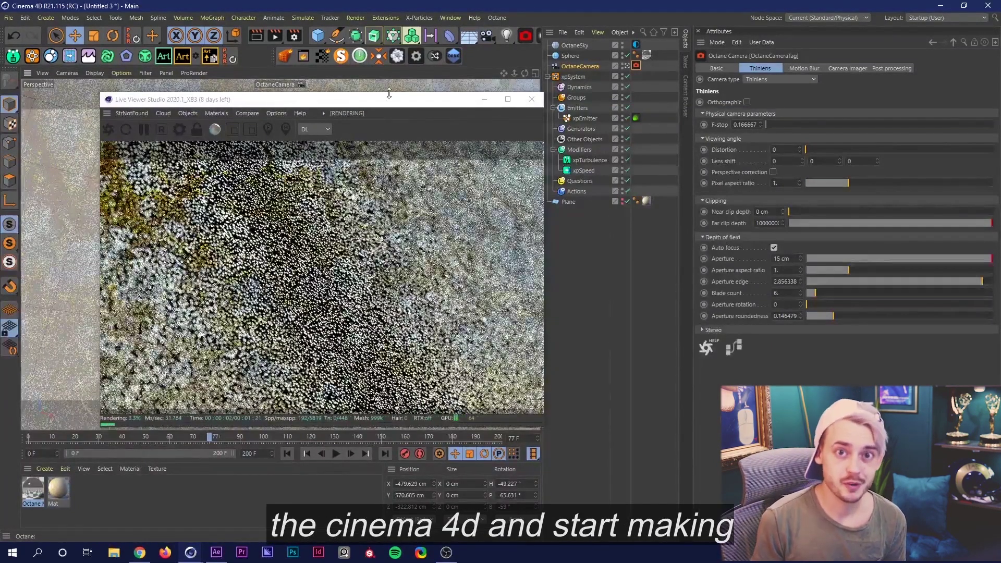
pyautogui.moveTo(380, 103); pyautogui.dragTo(380, 78)
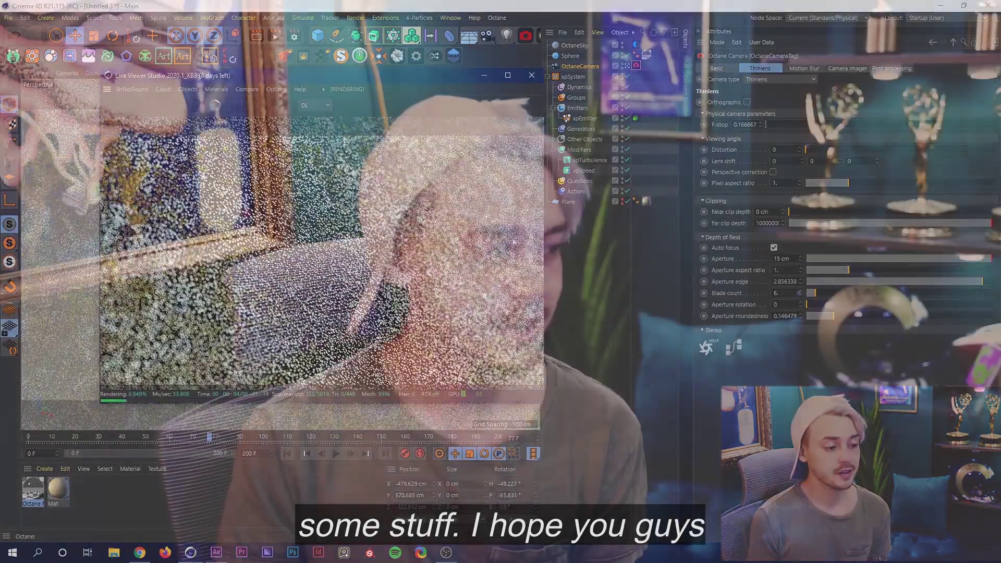